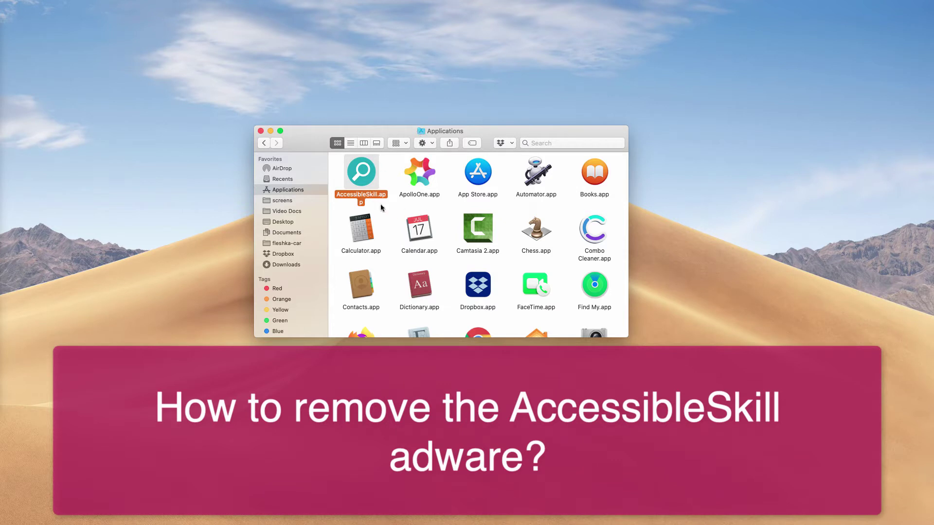
left_click(392, 183)
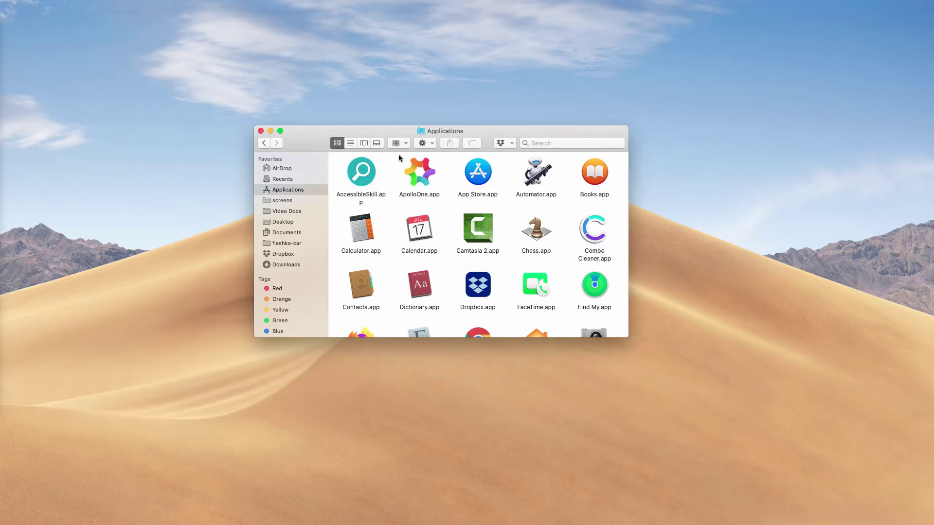
scroll(376, 189, "down", 1)
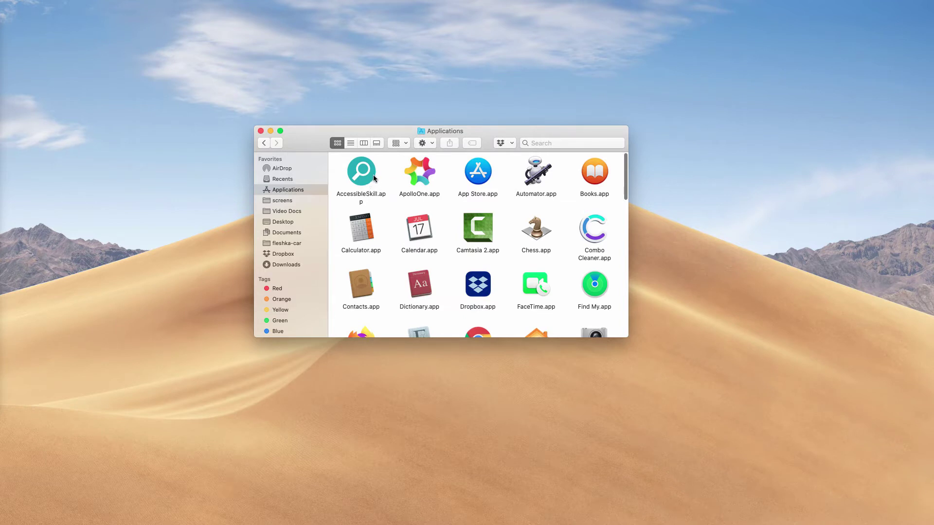
scroll(377, 161, "up", 1)
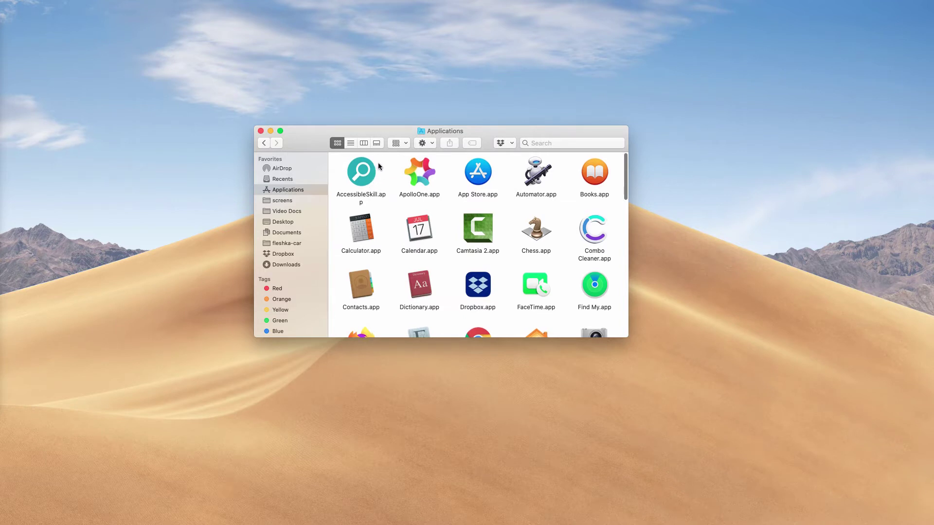
scroll(388, 173, "down", 1)
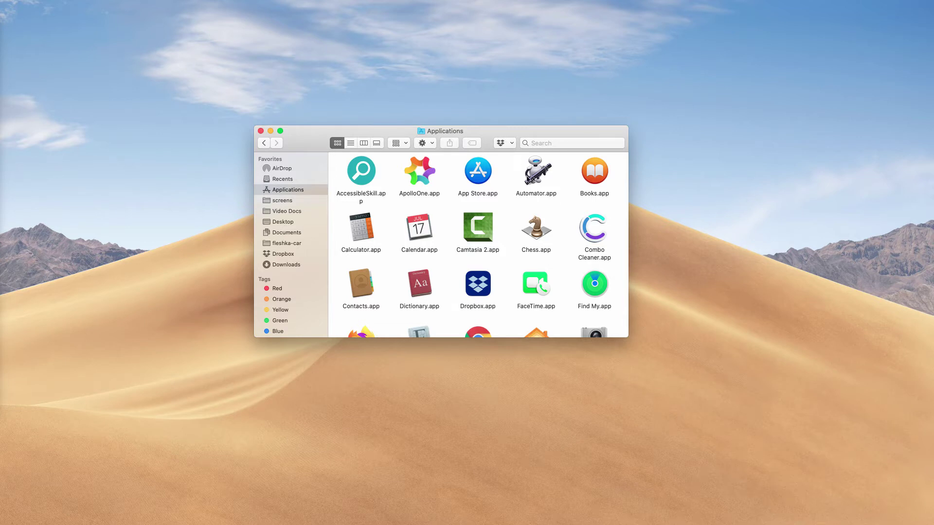
left_click_drag(494, 128, 492, 134)
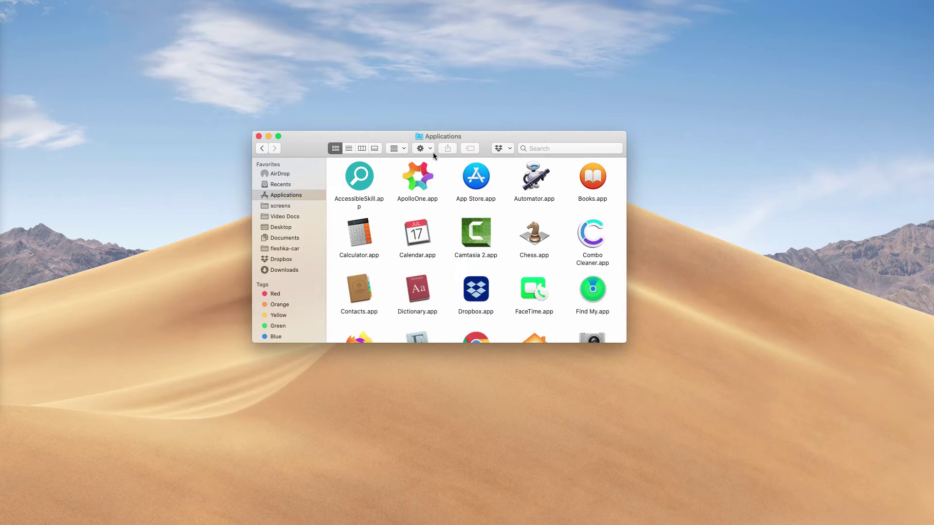
left_click_drag(434, 140, 435, 138)
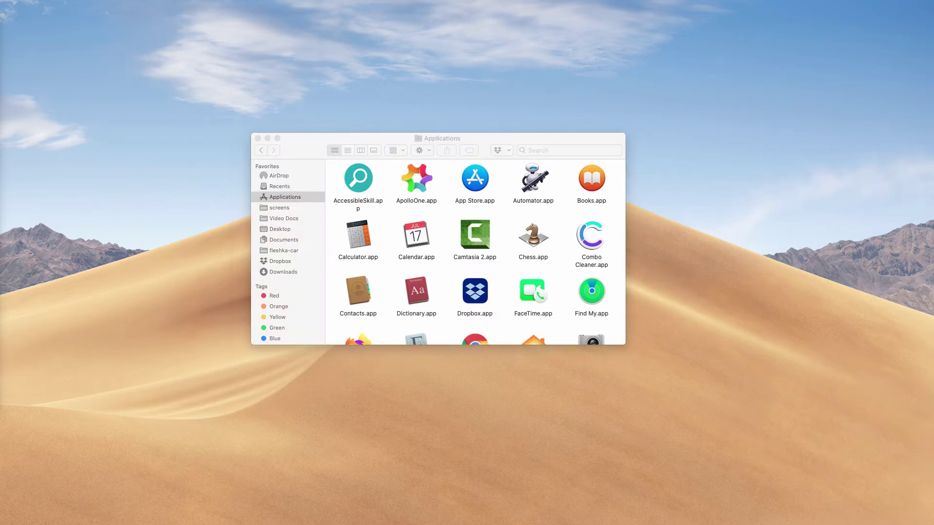
left_click(350, 178)
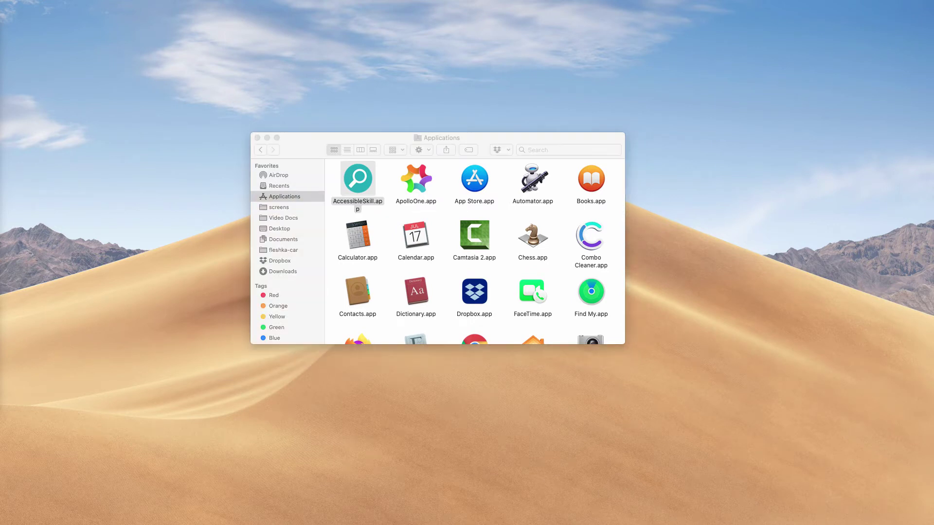
left_click(382, 139)
left_click_drag(382, 141, 381, 140)
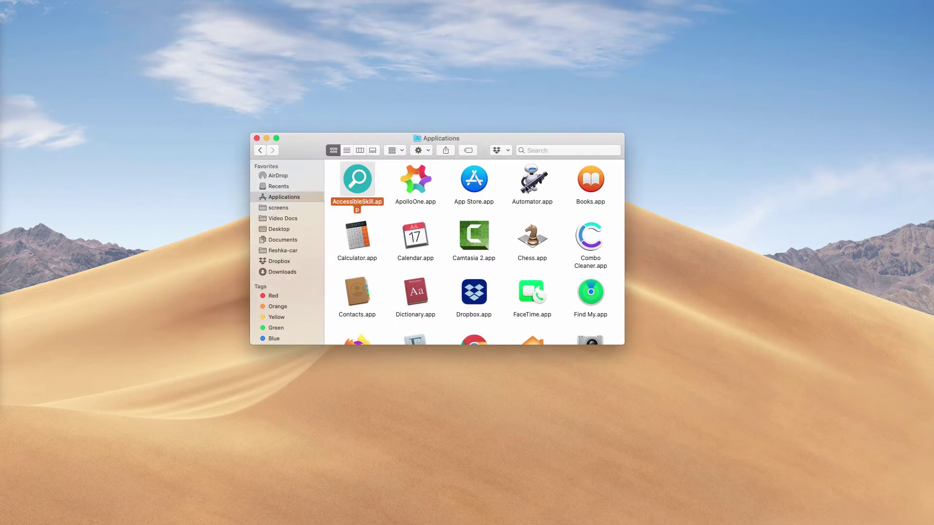
left_click(279, 207)
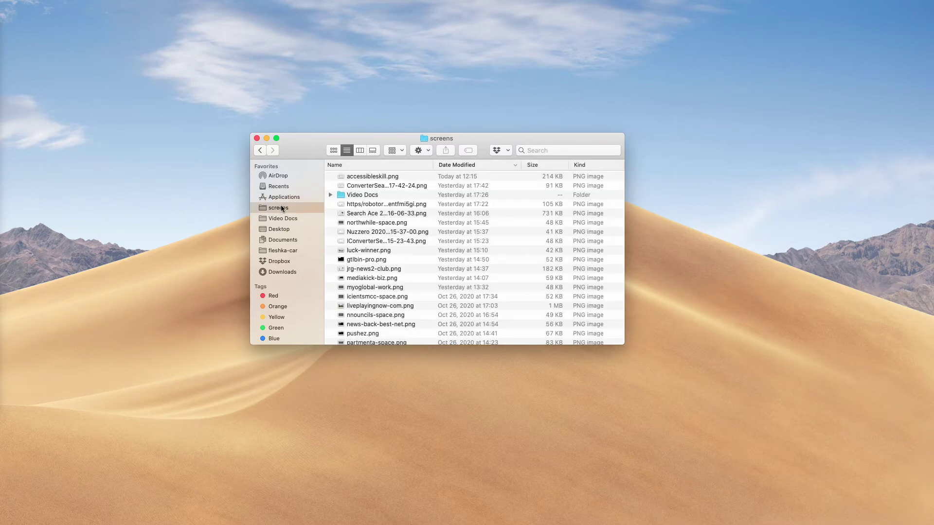
left_click(285, 199)
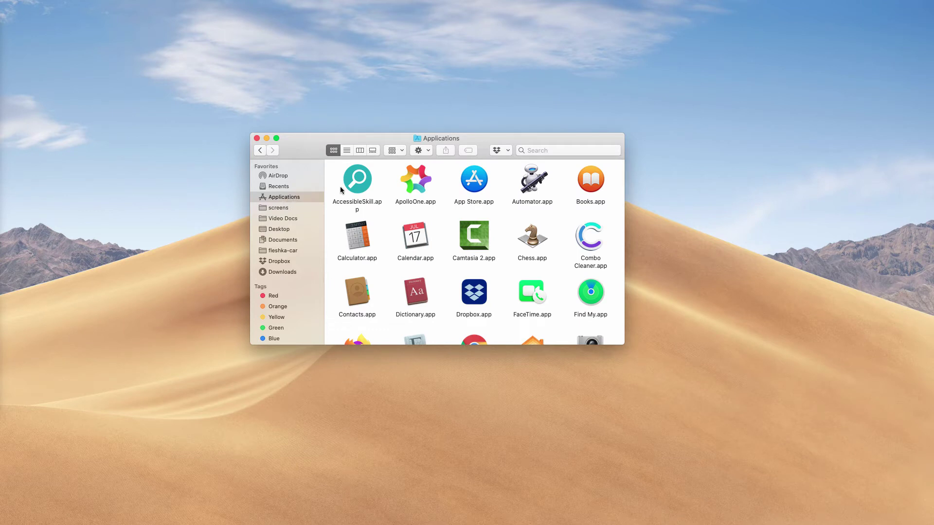
- Open the Force Quit Applications window and check the list of running applications for AccessibleSkill
left_click(352, 187)
key("super+alt+Escape")
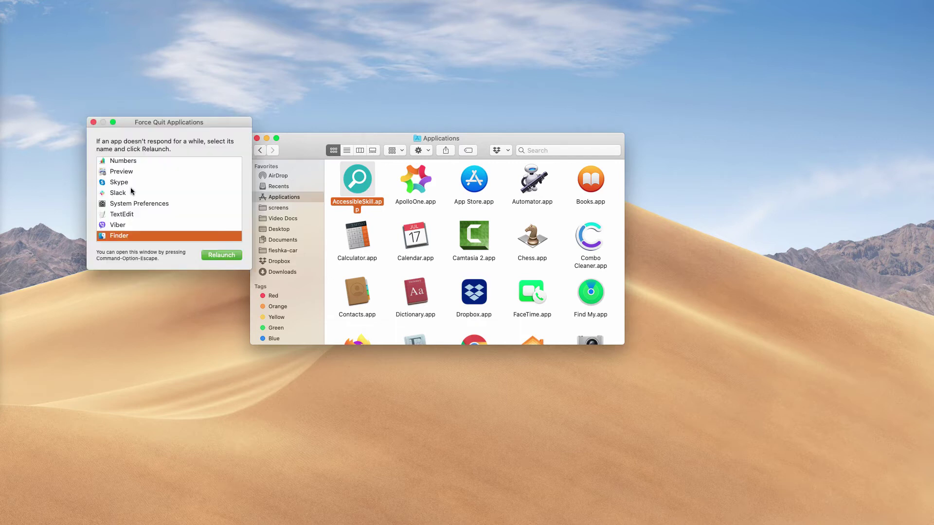
scroll(130, 187, "up", 5)
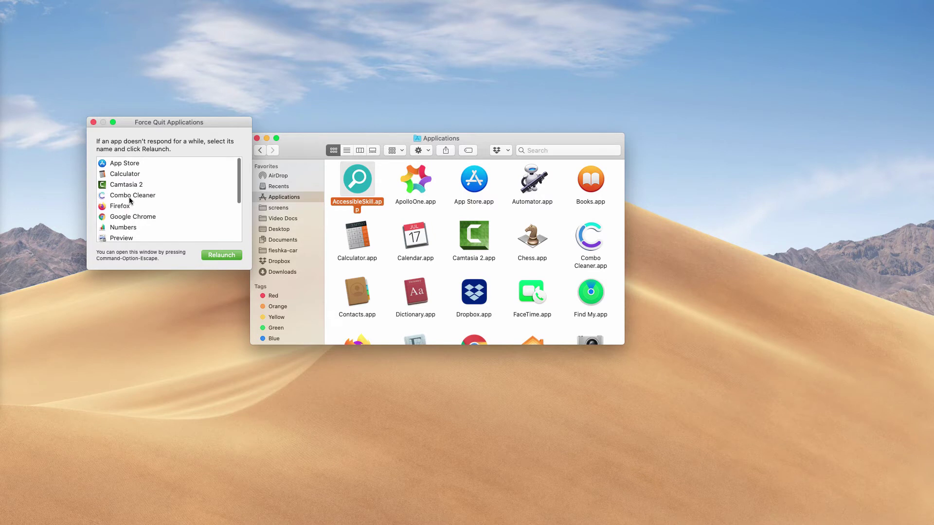
scroll(129, 197, "down", 5)
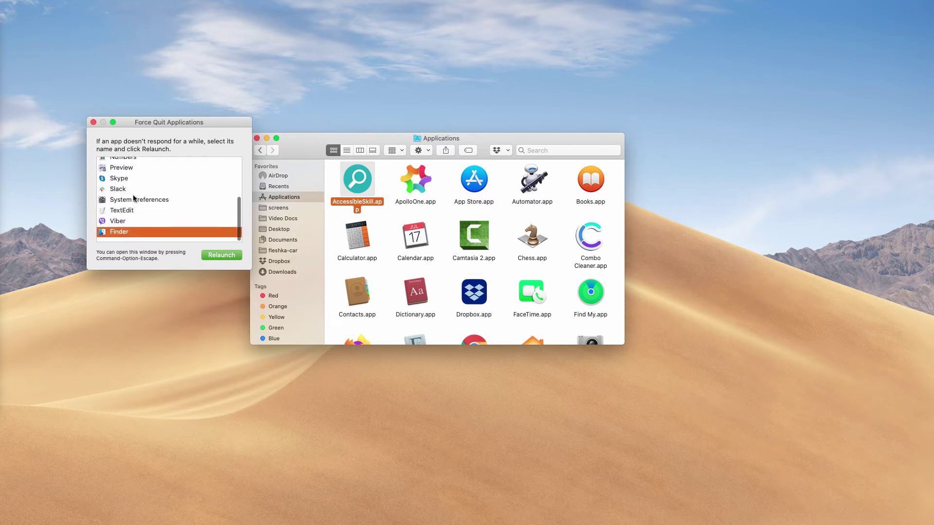
scroll(133, 197, "up", 5)
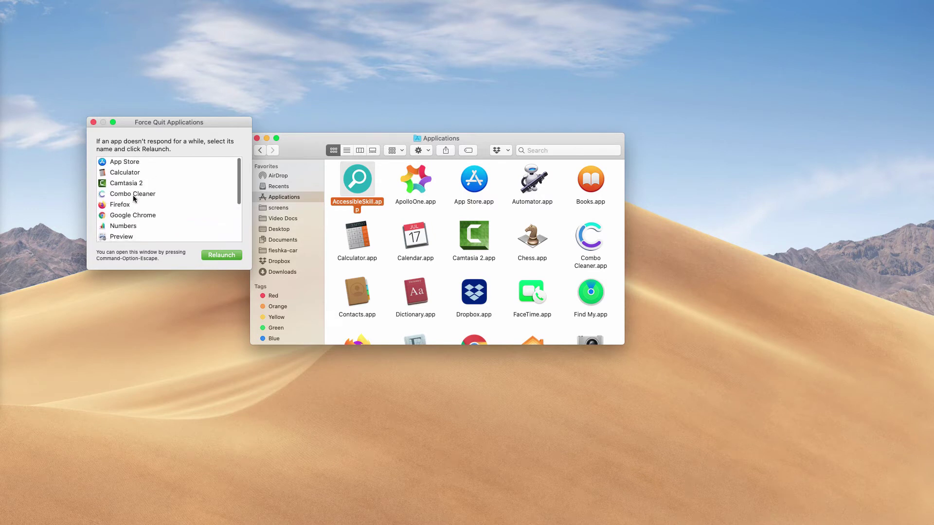
scroll(133, 194, "down", 5)
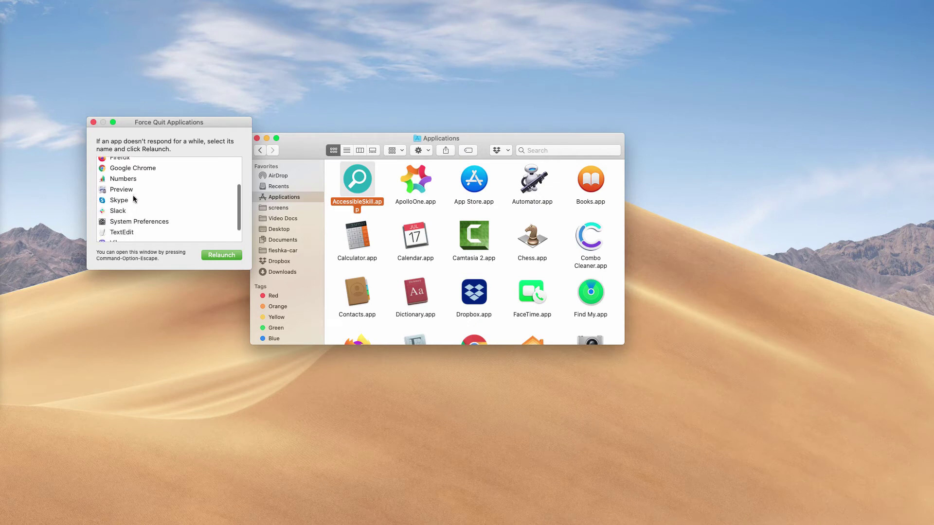
scroll(133, 194, "down", 3)
scroll(133, 194, "up", 5)
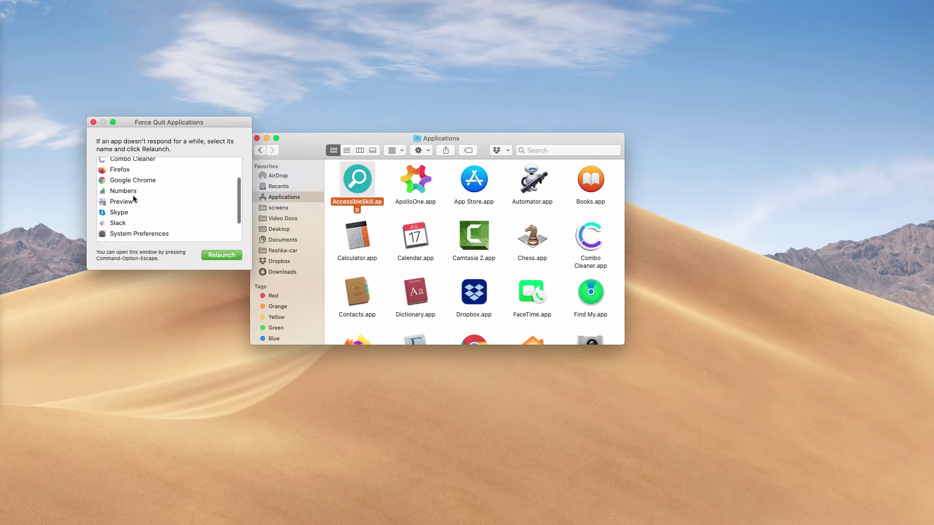
left_click(395, 141)
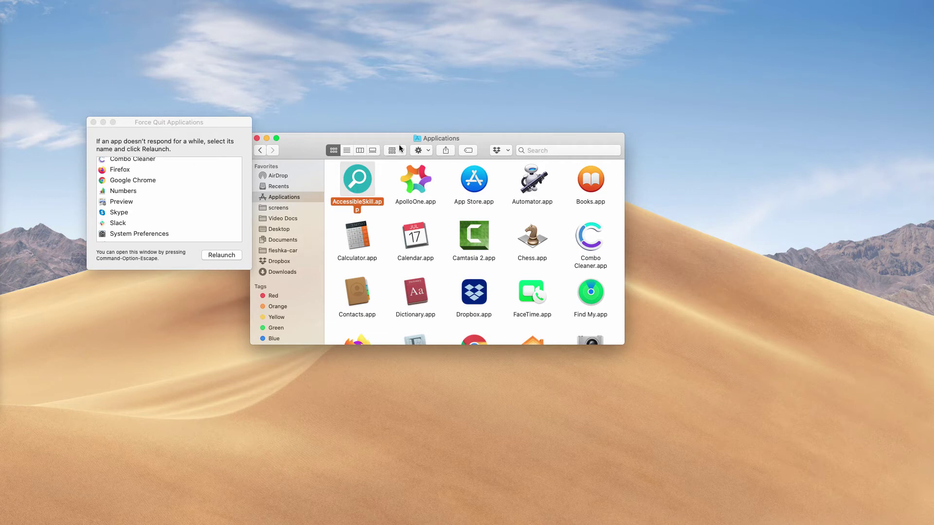
scroll(161, 222, "up", 3)
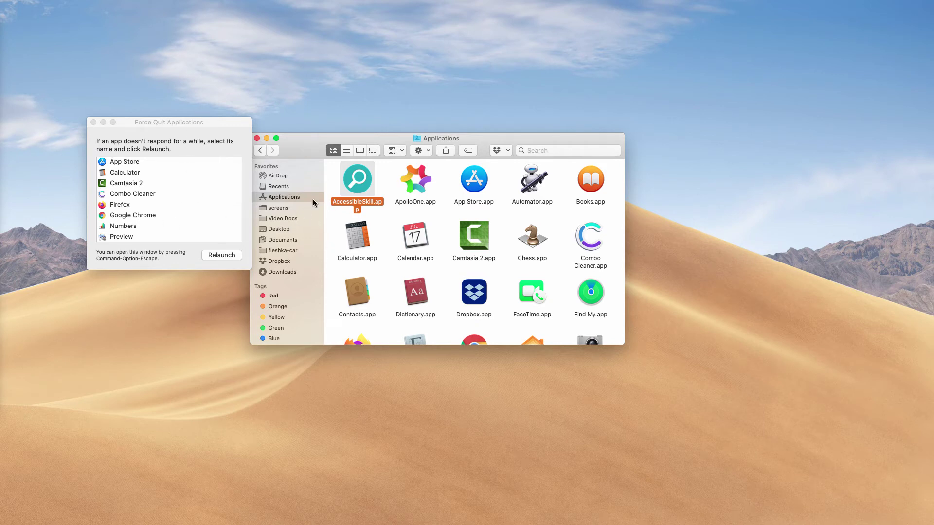
- Move AccessibleSkill.app from the Applications folder to the Trash and close the Finder and Force Quit windows
right_click(355, 188)
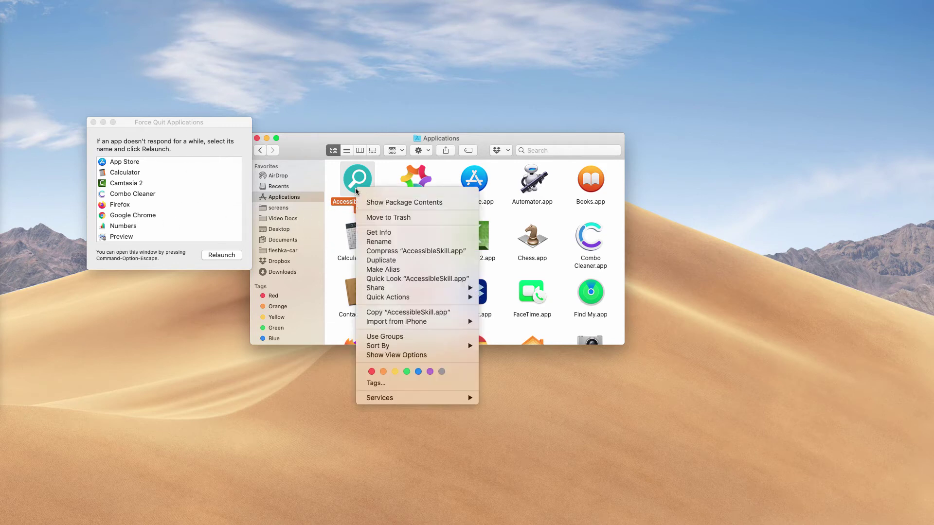
left_click(413, 219)
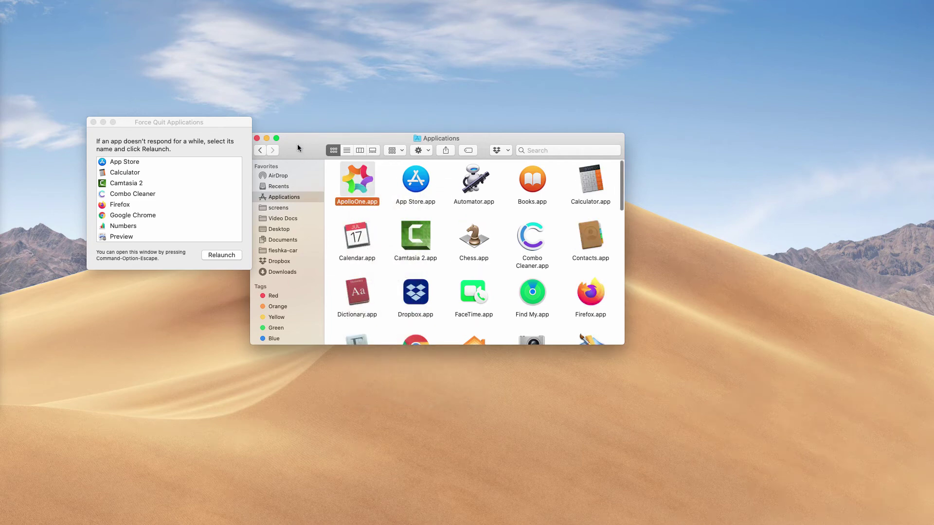
left_click(257, 138)
left_click(93, 122)
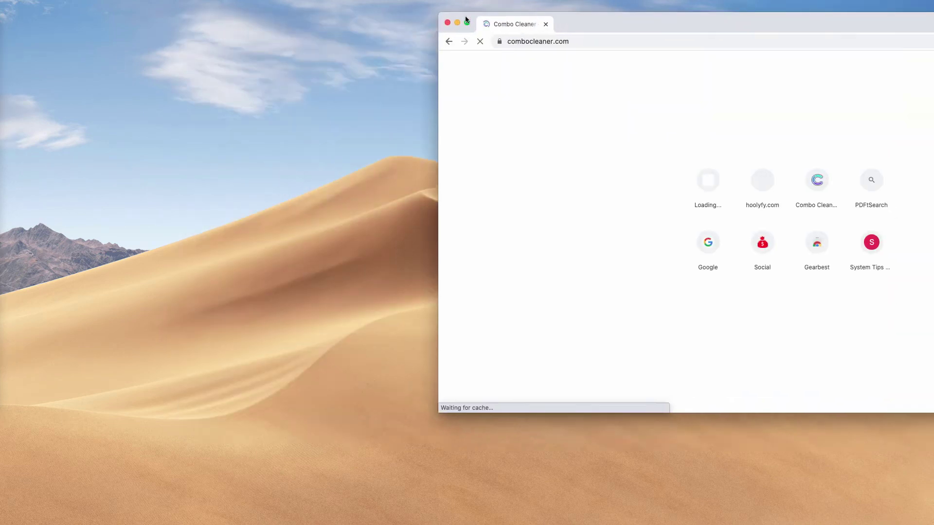
- Switch to Chrome and bring its window fully onto the screen to view the combocleaner.com home page
left_click_drag(465, 15, 270, 25)
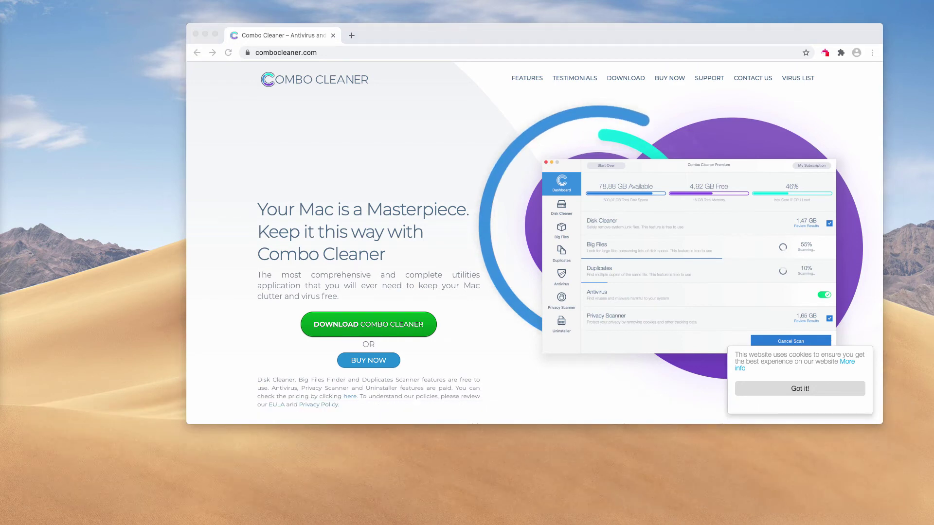
left_click(562, 407)
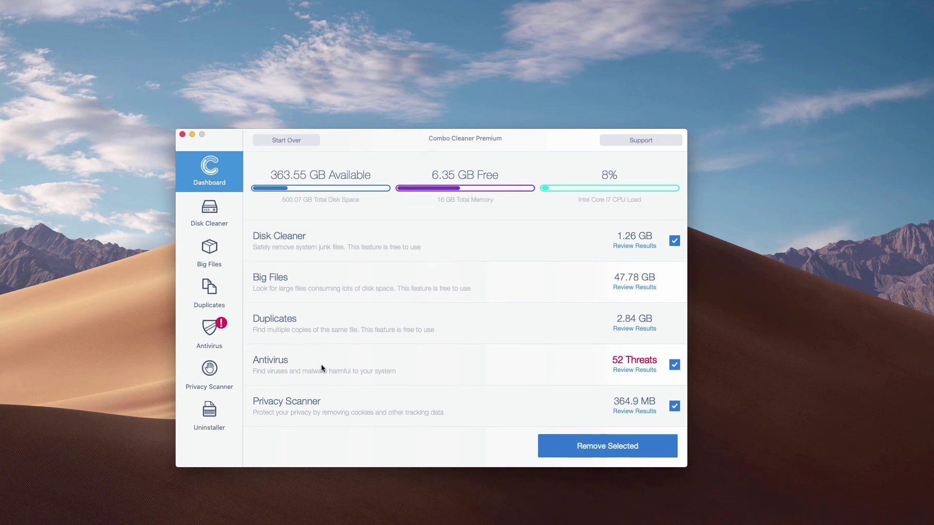
- From Combo Cleaner's antivirus results, reveal the infected Install (10).dmg in Finder and move it to the Trash
left_click(636, 371)
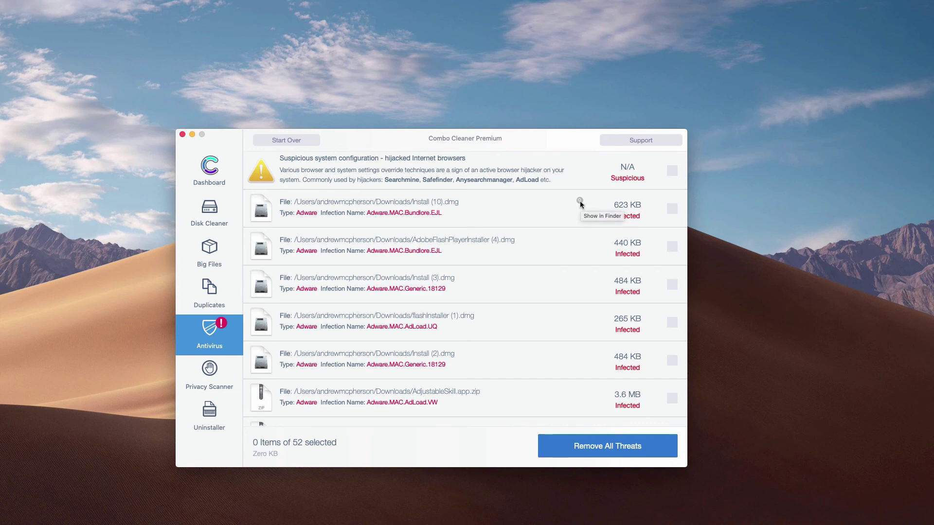
left_click(580, 200)
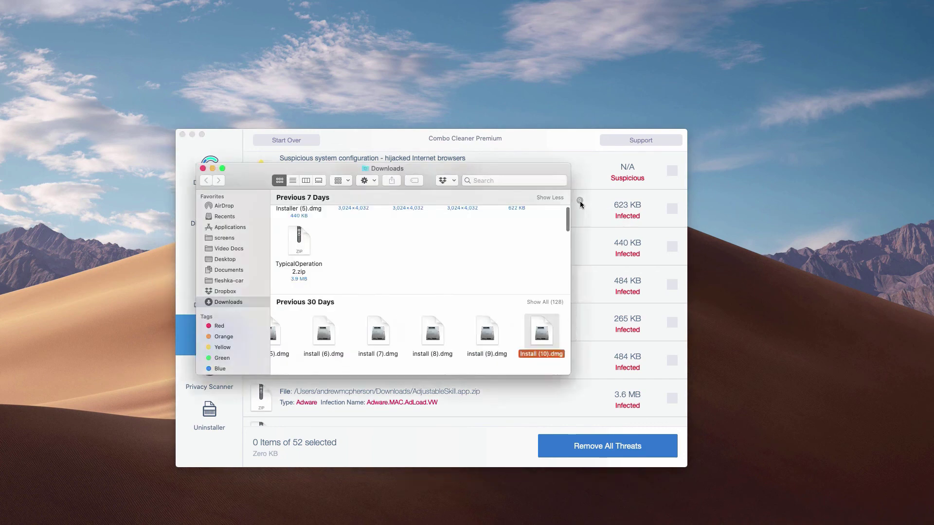
right_click(537, 332)
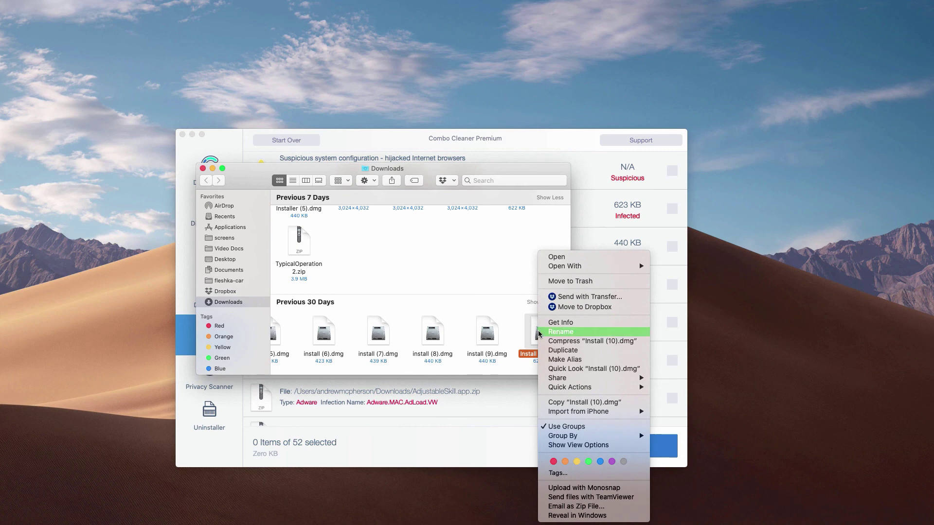
left_click(567, 282)
left_click(203, 168)
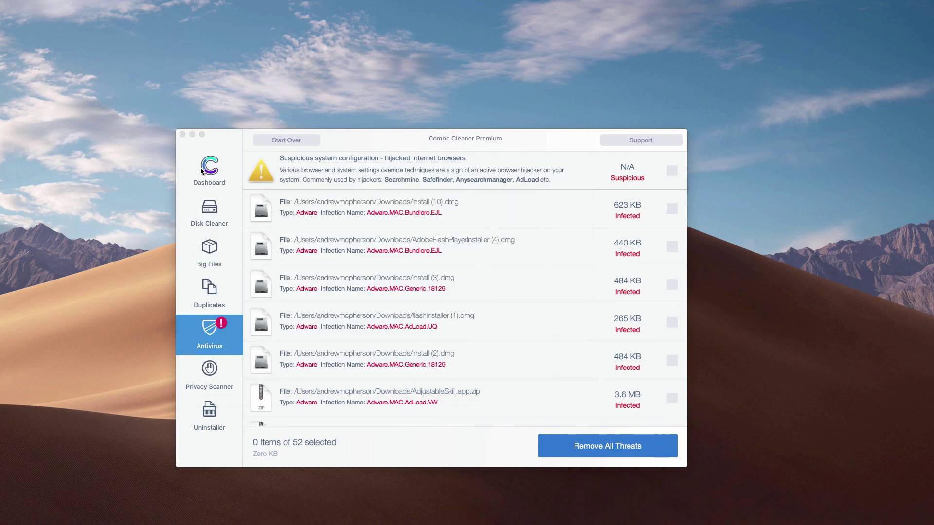
left_click(415, 140)
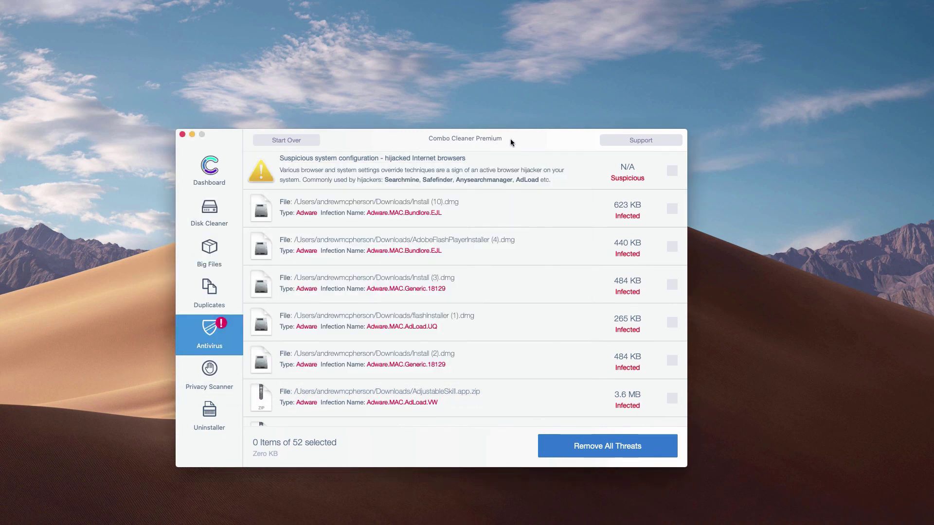
left_click_drag(511, 139, 510, 139)
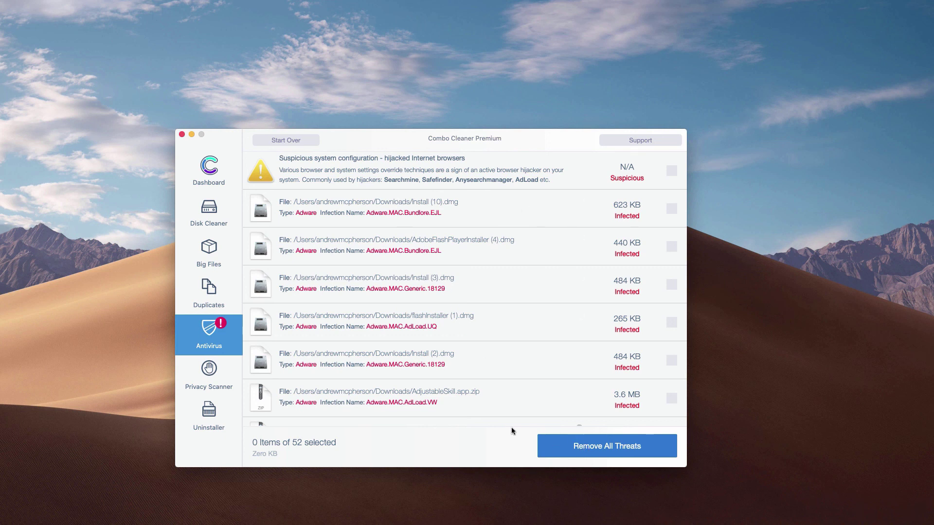
scroll(577, 199, "down", 1)
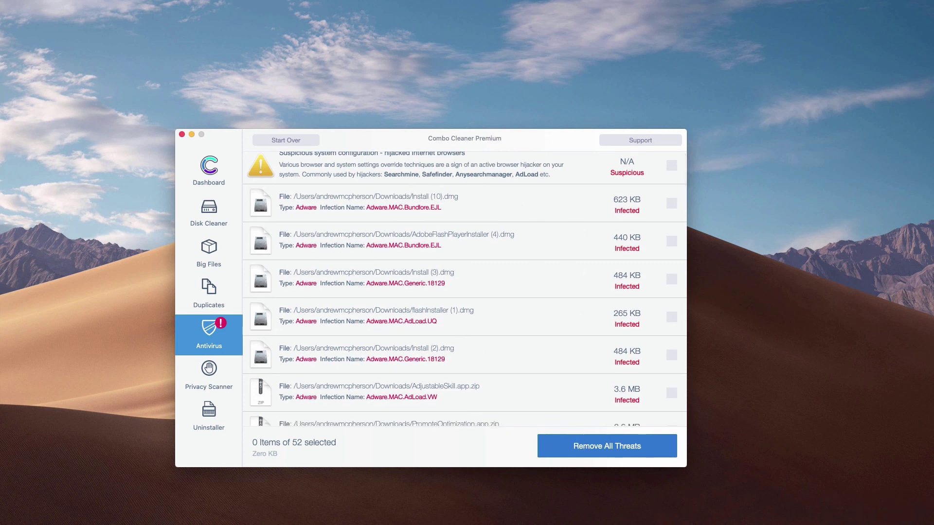